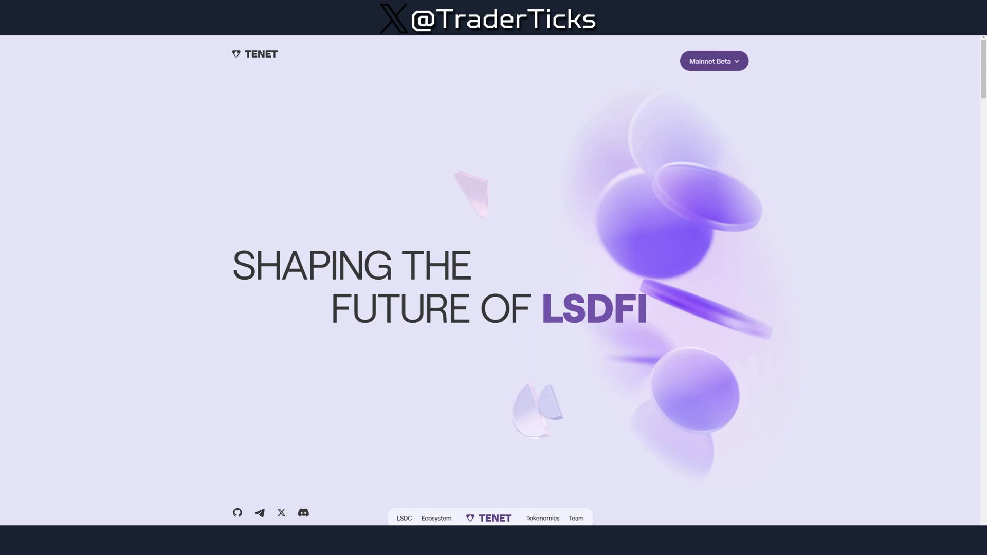
Scroll through the Ecosystem partner cards on the Tenet website
{"action": "scroll", "coordinate": [387, 268], "scroll_direction": "down", "scroll_amount": 2}
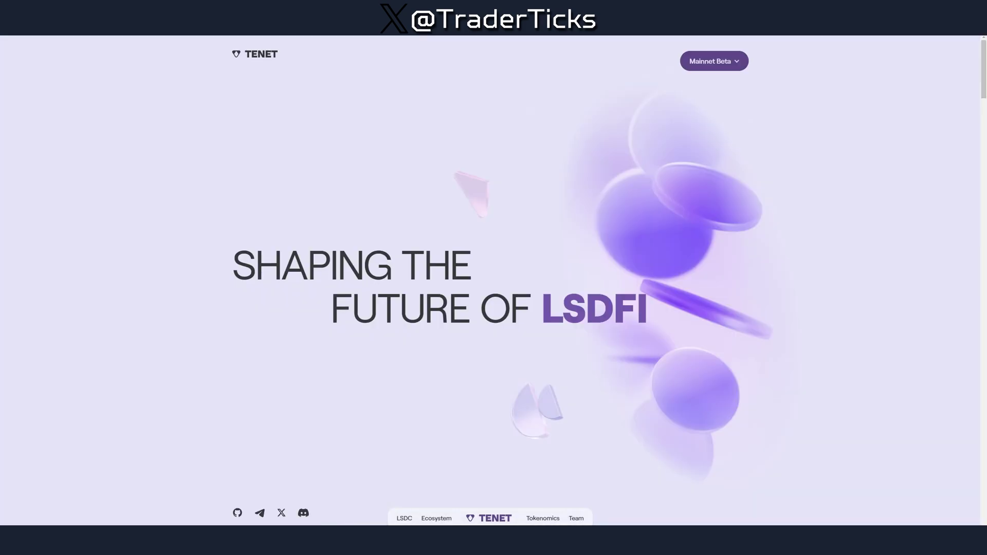
{"action": "scroll", "coordinate": [587, 450], "scroll_direction": "down", "scroll_amount": 2}
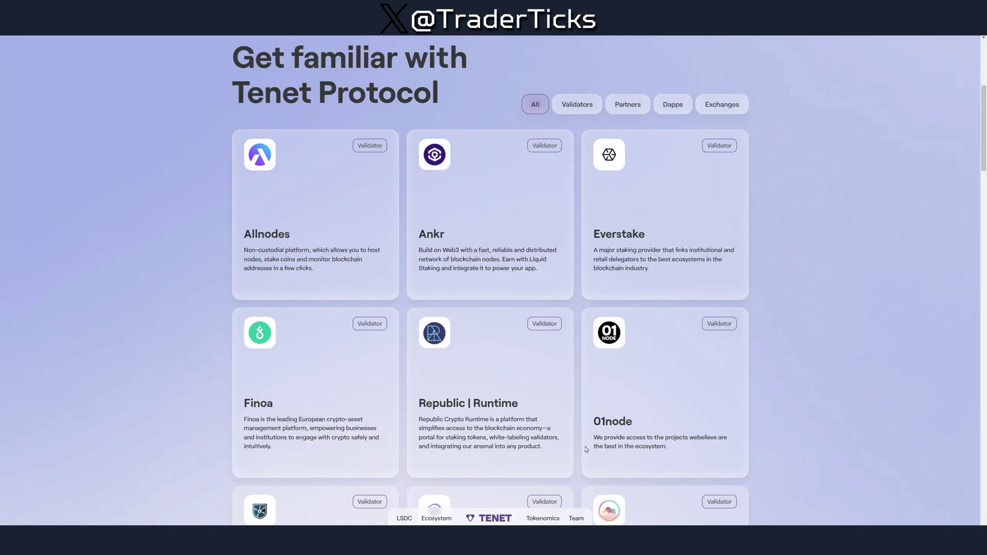
{"action": "scroll", "coordinate": [793, 342], "scroll_direction": "down", "scroll_amount": 3}
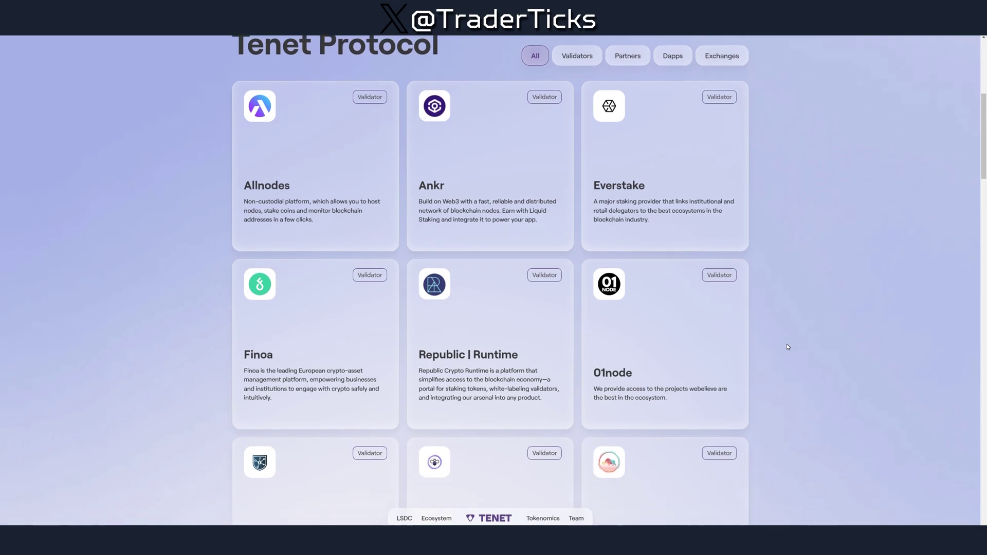
{"action": "scroll", "coordinate": [794, 339], "scroll_direction": "down", "scroll_amount": 12}
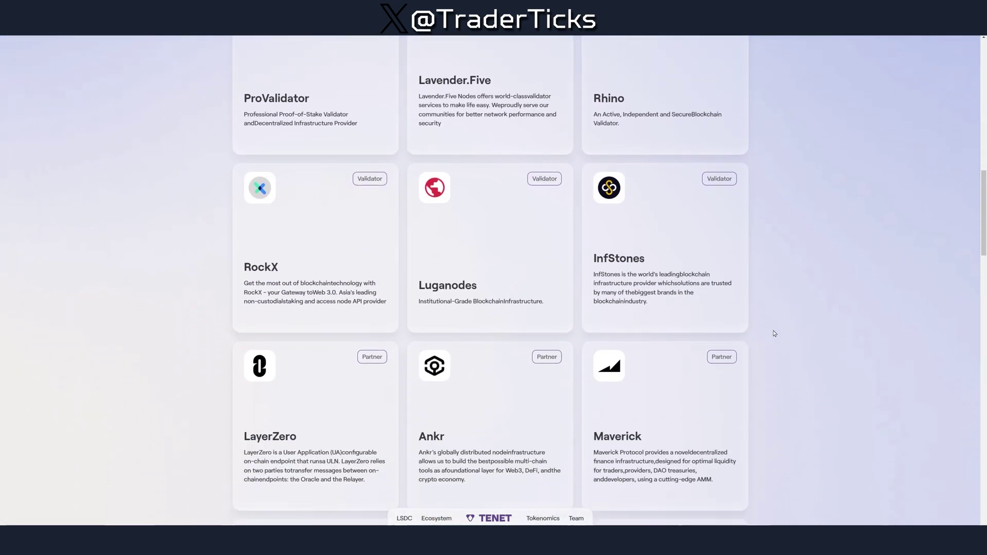
{"action": "scroll", "coordinate": [775, 327], "scroll_direction": "down", "scroll_amount": 6}
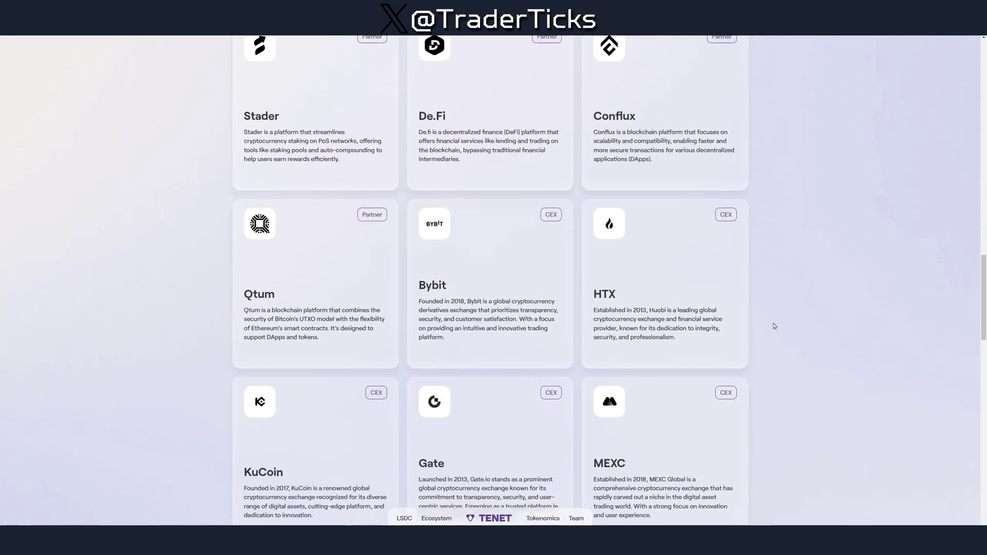
{"action": "scroll", "coordinate": [774, 326], "scroll_direction": "down", "scroll_amount": 15}
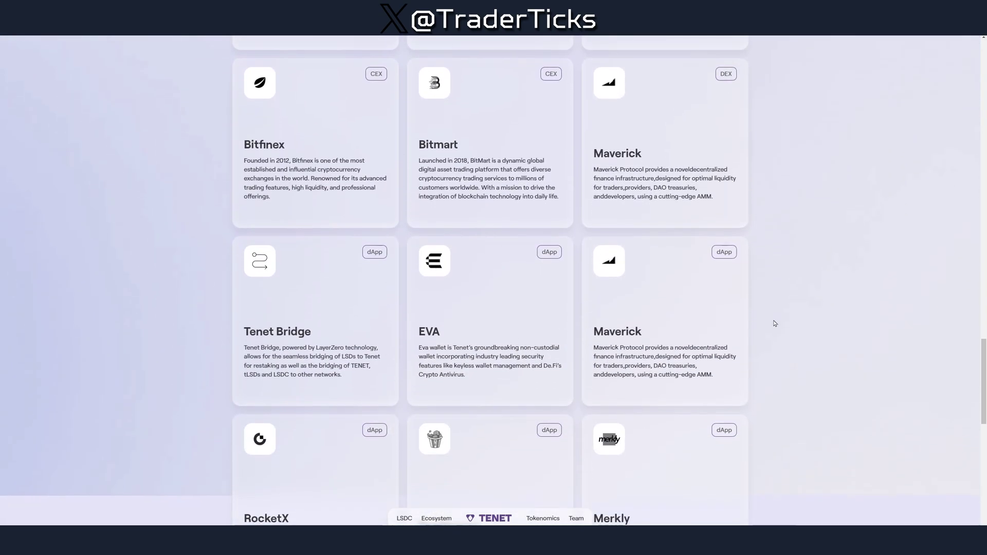
{"action": "scroll", "coordinate": [769, 322], "scroll_direction": "down", "scroll_amount": 5}
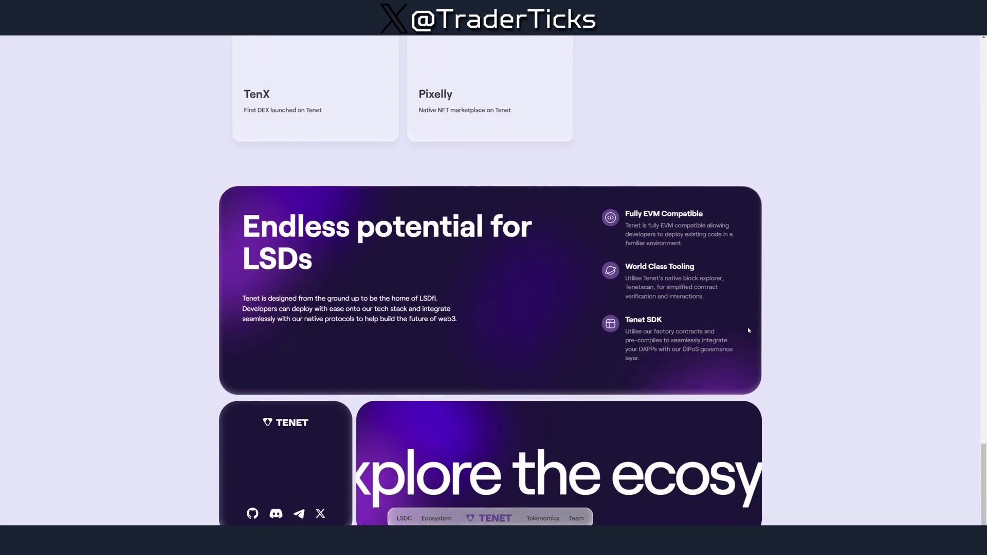
{"action": "scroll", "coordinate": [747, 329], "scroll_direction": "up", "scroll_amount": 6}
{"action": "scroll", "coordinate": [737, 324], "scroll_direction": "up", "scroll_amount": 16}
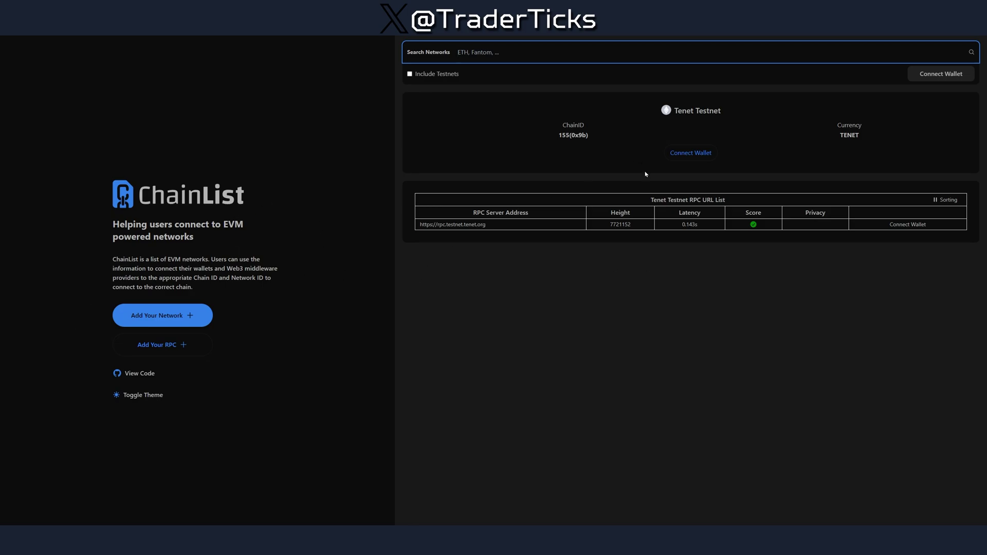
Connect the wallet on ChainList's Tenet Testnet card and switch MetaMask to chain 155
{"action": "left_click", "coordinate": [691, 153]}
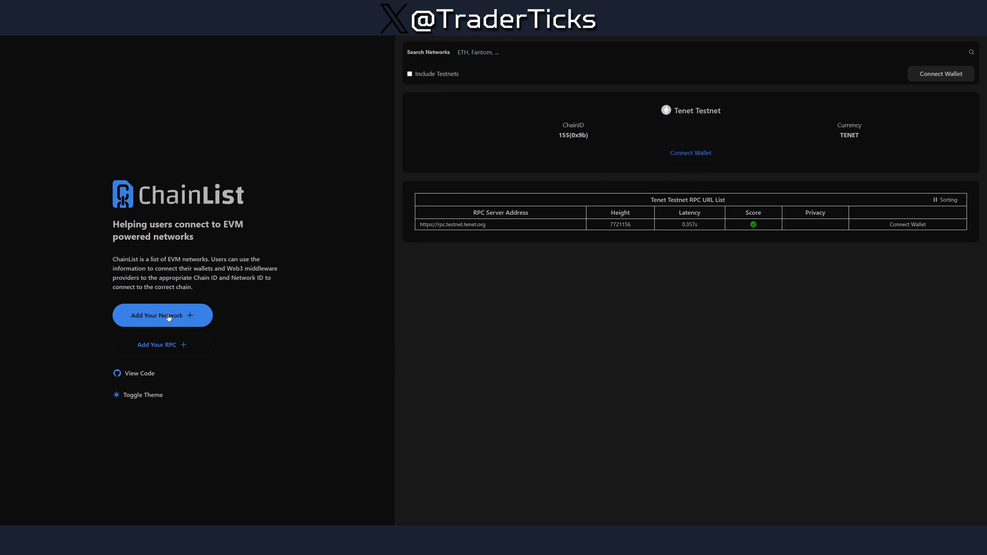
{"action": "left_click", "coordinate": [945, 227]}
{"action": "left_click", "coordinate": [945, 227]}
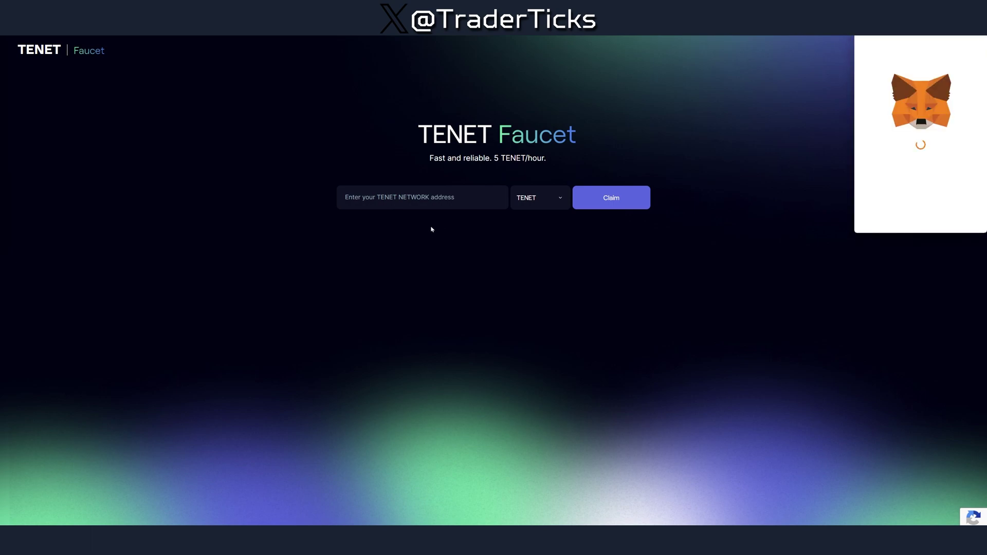
Connect MetaMask to the TENET faucet, paste the wallet address and claim testnet TENET
{"action": "left_click", "coordinate": [952, 216]}
{"action": "left_click", "coordinate": [952, 216]}
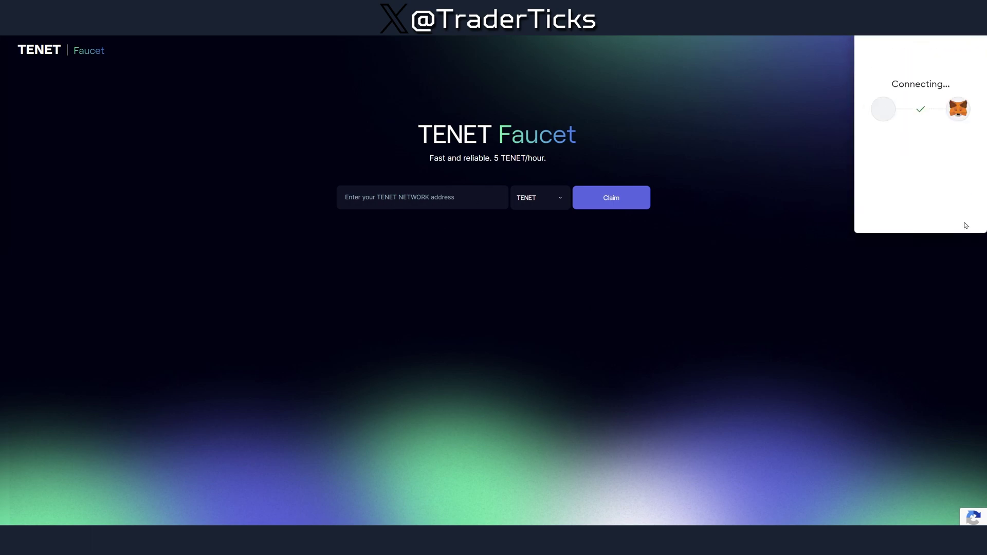
{"action": "left_click", "coordinate": [449, 200]}
{"action": "key", "text": "ctrl+v"}
{"action": "left_click", "coordinate": [613, 203]}
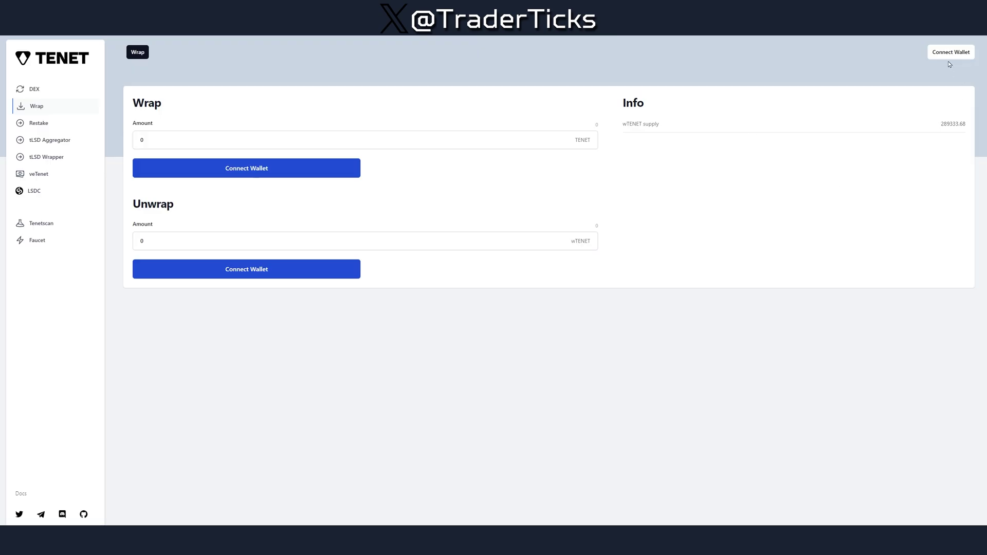
Connect MetaMask to the dApp and wrap 4 TENET into wTENET
{"action": "left_click", "coordinate": [951, 51]}
{"action": "left_click", "coordinate": [461, 291]}
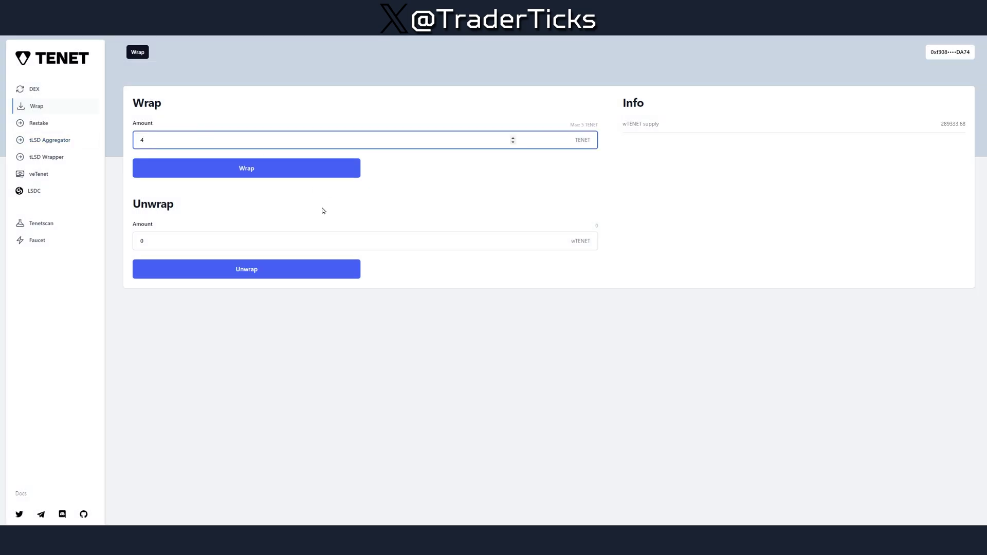
{"action": "left_click", "coordinate": [272, 173]}
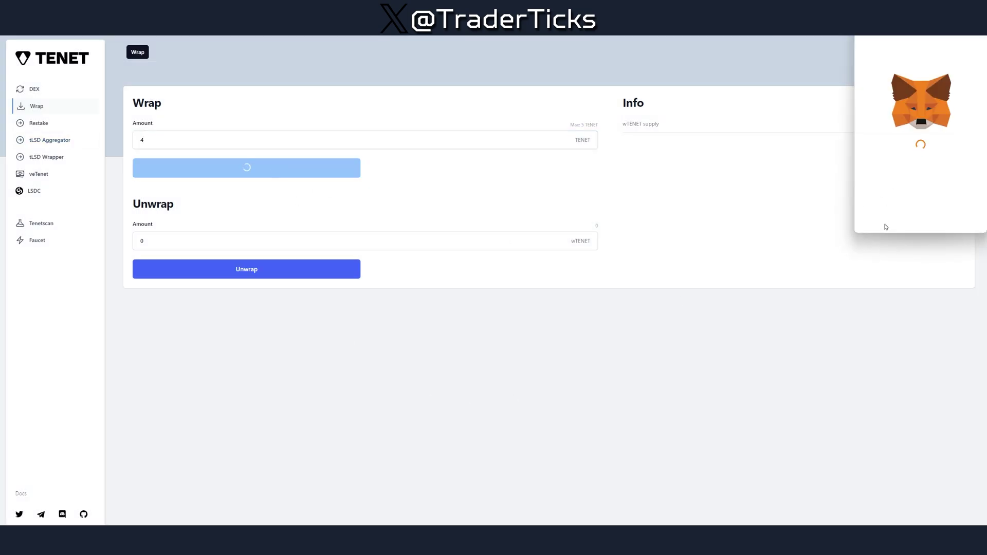
{"action": "scroll", "coordinate": [951, 196], "scroll_direction": "down", "scroll_amount": 1}
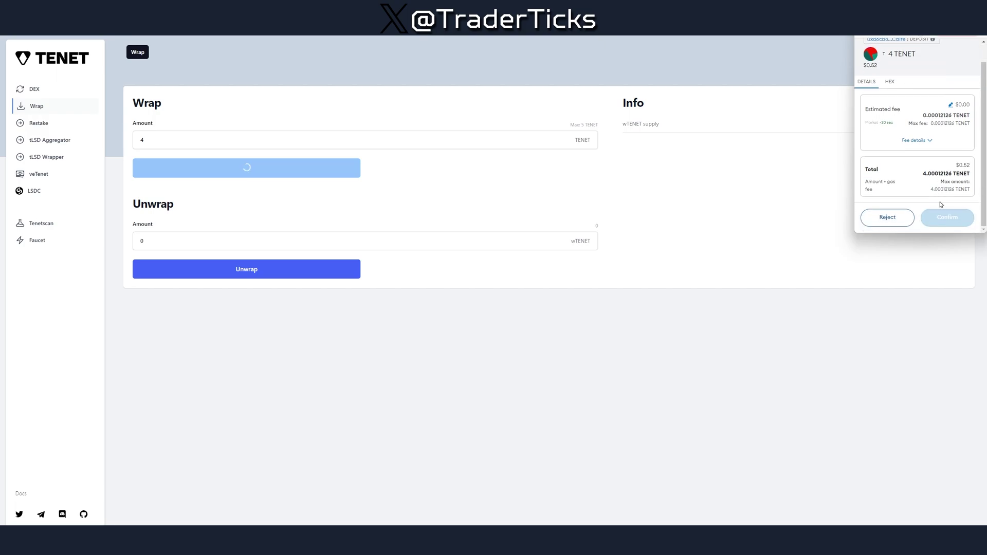
{"action": "left_click", "coordinate": [951, 220]}
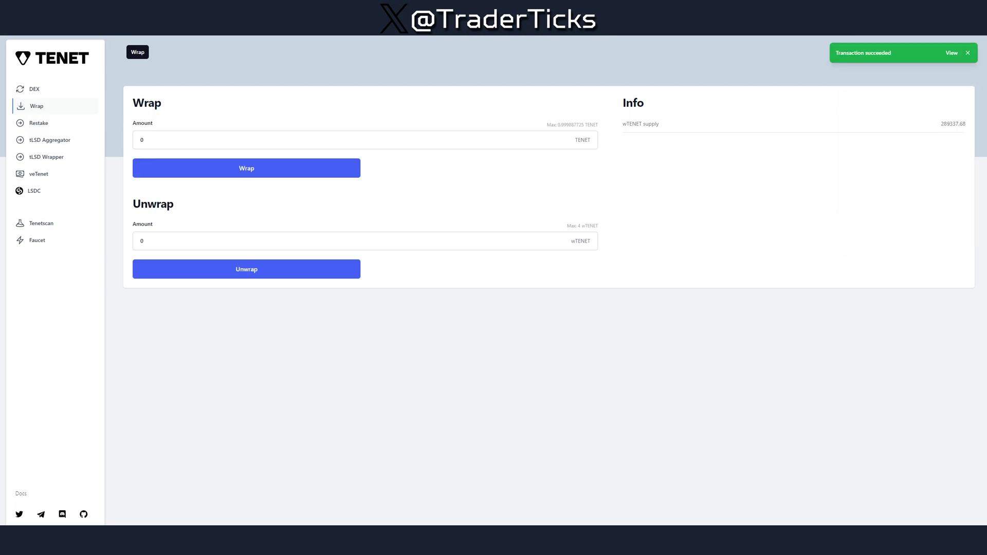
{"action": "left_click", "coordinate": [35, 89]}
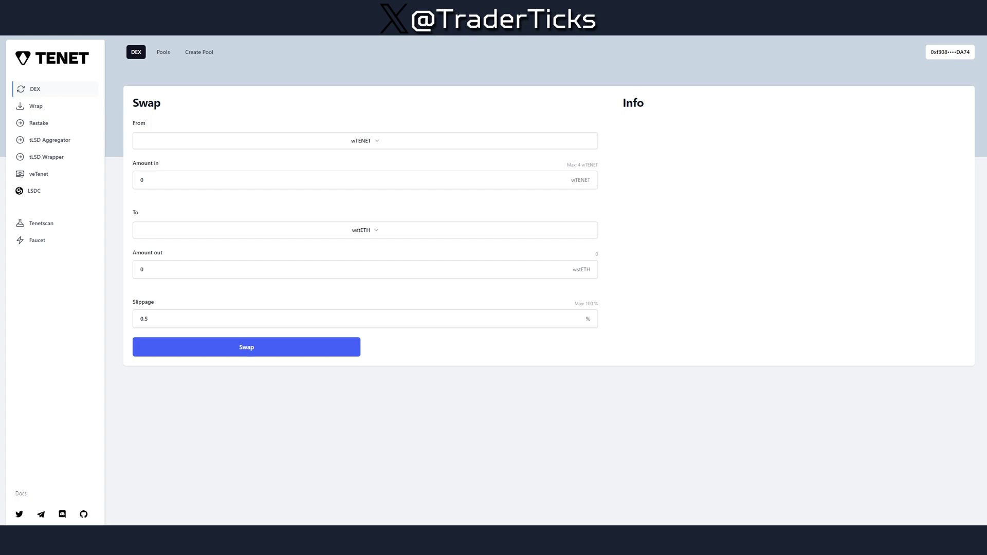
Swap 0.5 wTENET for about 0.0183 wstETH, approving the spending cap in MetaMask
{"action": "left_click", "coordinate": [195, 186]}
{"action": "type", "text": "0.5"}
{"action": "left_click", "coordinate": [282, 346]}
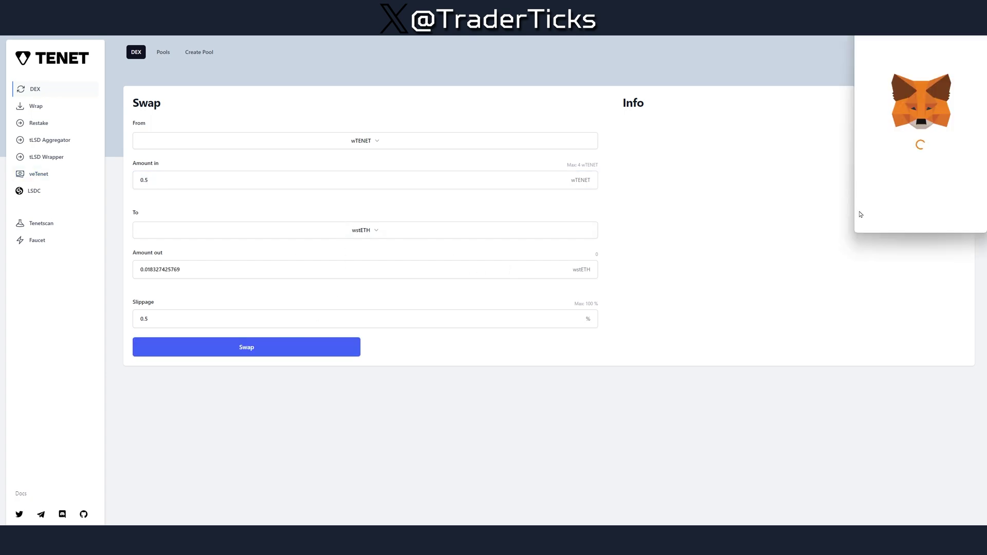
{"action": "scroll", "coordinate": [957, 200], "scroll_direction": "down", "scroll_amount": 2}
{"action": "left_click", "coordinate": [954, 216]}
{"action": "left_click", "coordinate": [955, 225]}
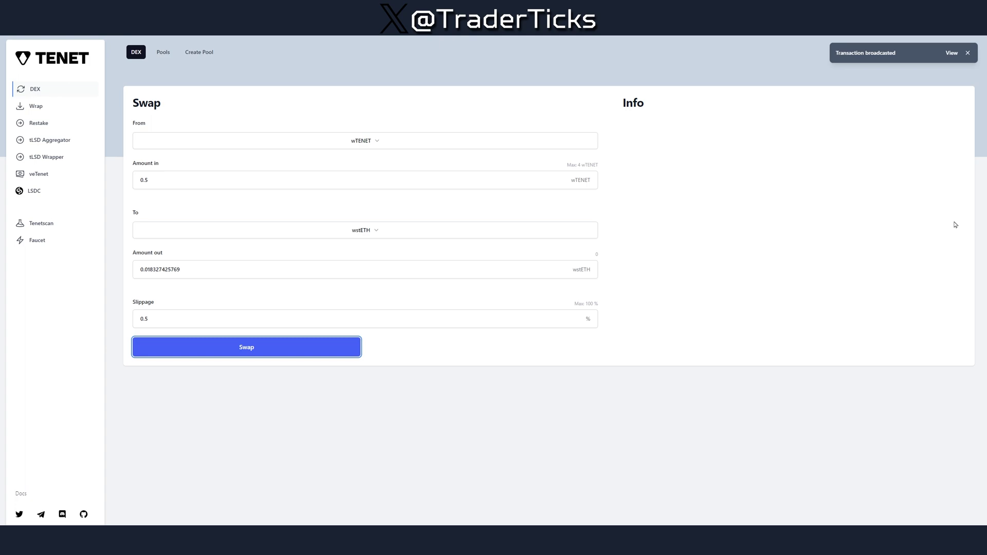
{"action": "left_click", "coordinate": [371, 230]}
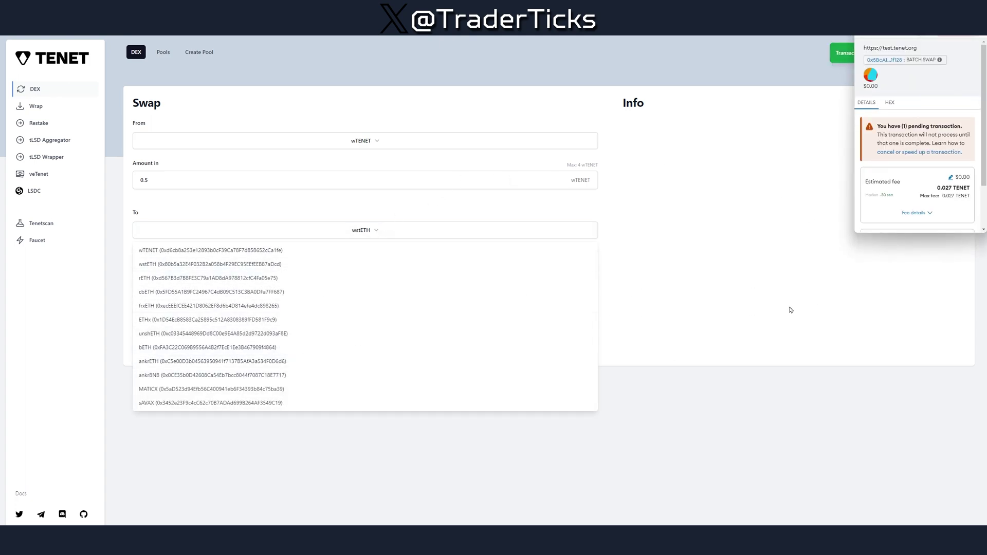
{"action": "left_click", "coordinate": [843, 257]}
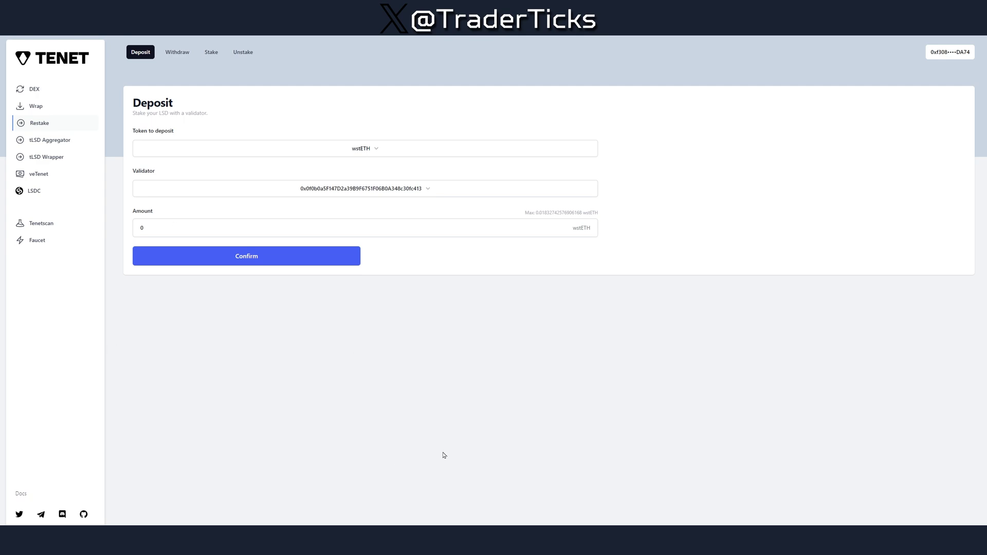
Restake 0.01 wstETH with the same validator and approve the deposit
{"action": "left_click", "coordinate": [170, 226]}
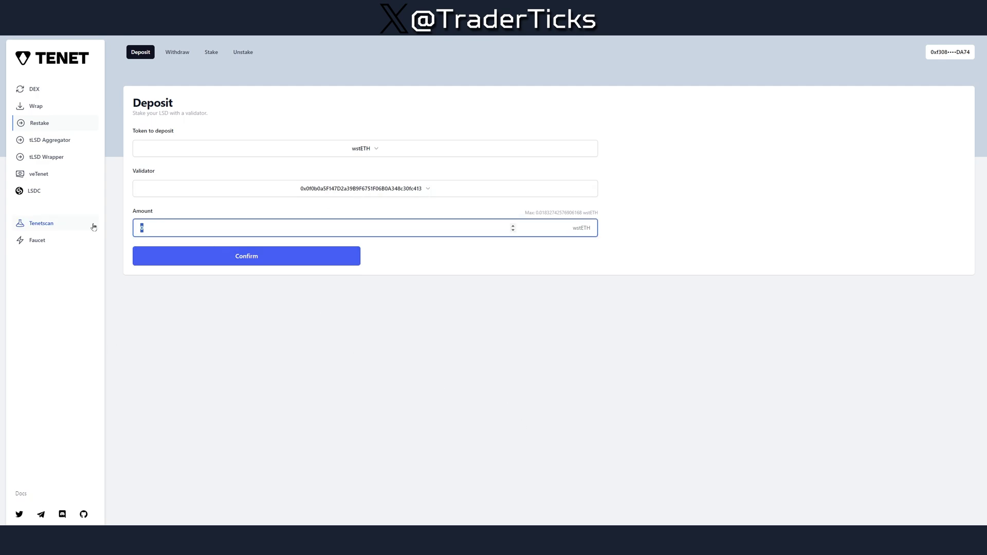
{"action": "type", "text": ".01"}
{"action": "left_click", "coordinate": [266, 264]}
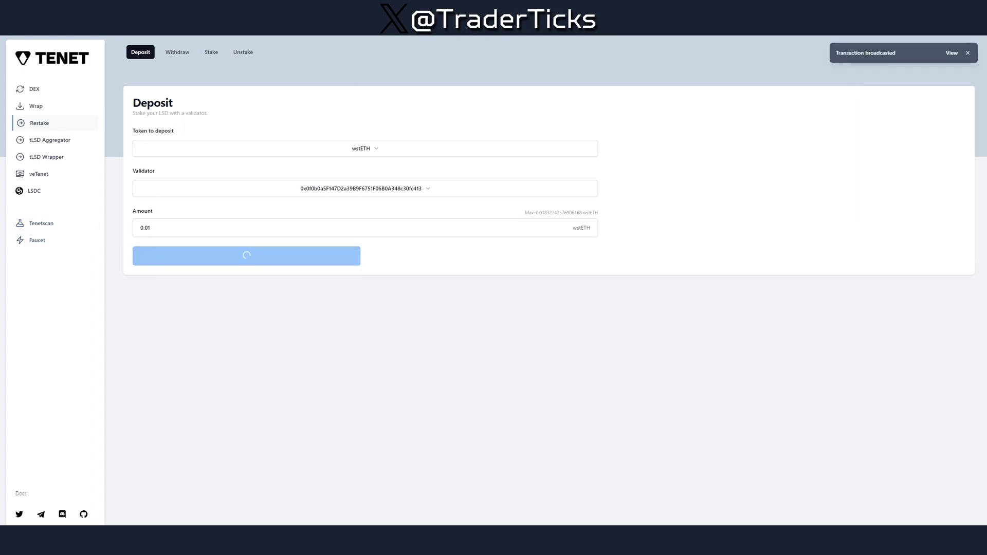
{"action": "left_click", "coordinate": [417, 190]}
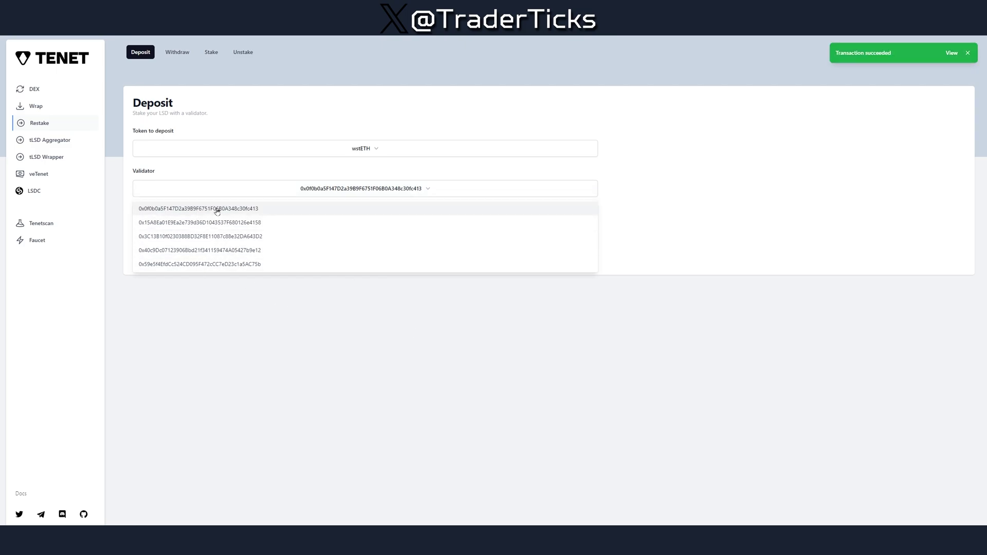
{"action": "left_click", "coordinate": [403, 443]}
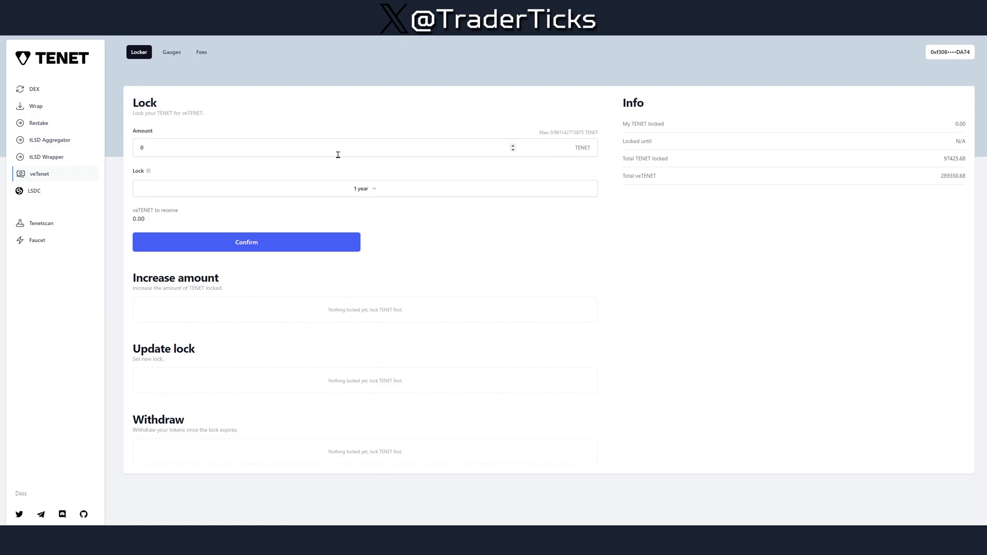
Enter 0.4 TENET to lock and try a custom June 2026 unlock date before abandoning it
{"action": "left_click", "coordinate": [354, 152]}
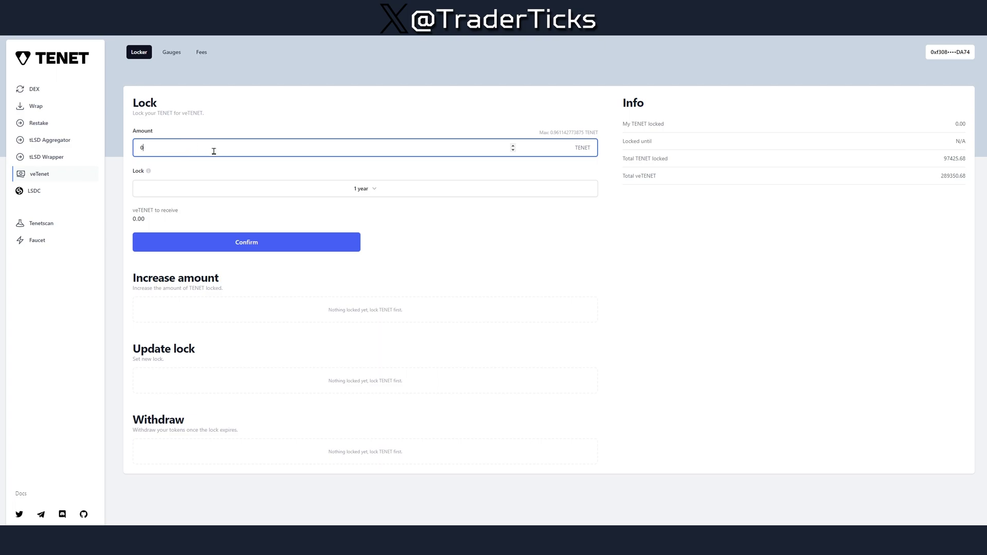
{"action": "type", "text": ".4"}
{"action": "left_click", "coordinate": [362, 190]}
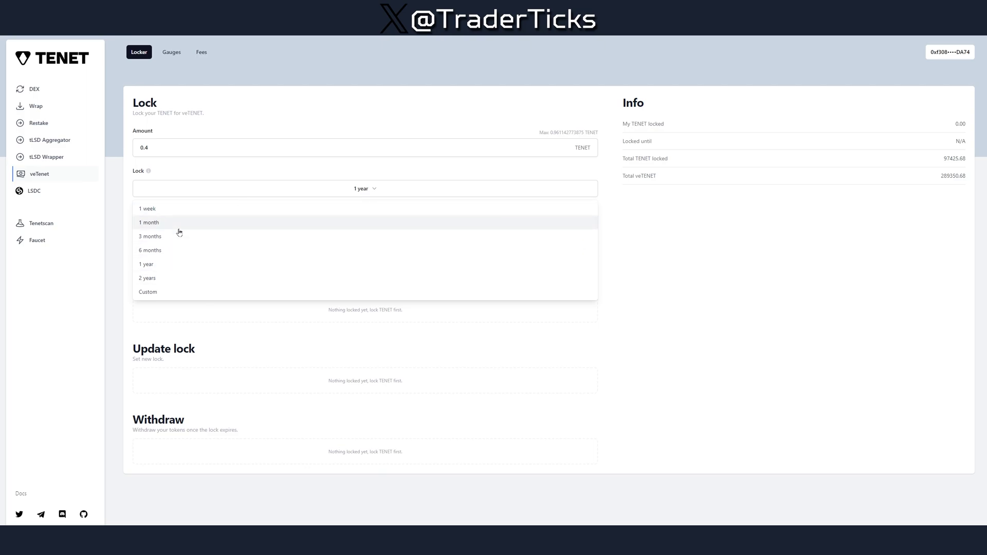
{"action": "left_click", "coordinate": [226, 291]}
{"action": "left_click", "coordinate": [240, 236]}
{"action": "left_click", "coordinate": [240, 237]}
{"action": "left_click", "coordinate": [240, 236]}
{"action": "left_click", "coordinate": [213, 236]}
{"action": "left_click", "coordinate": [213, 337]}
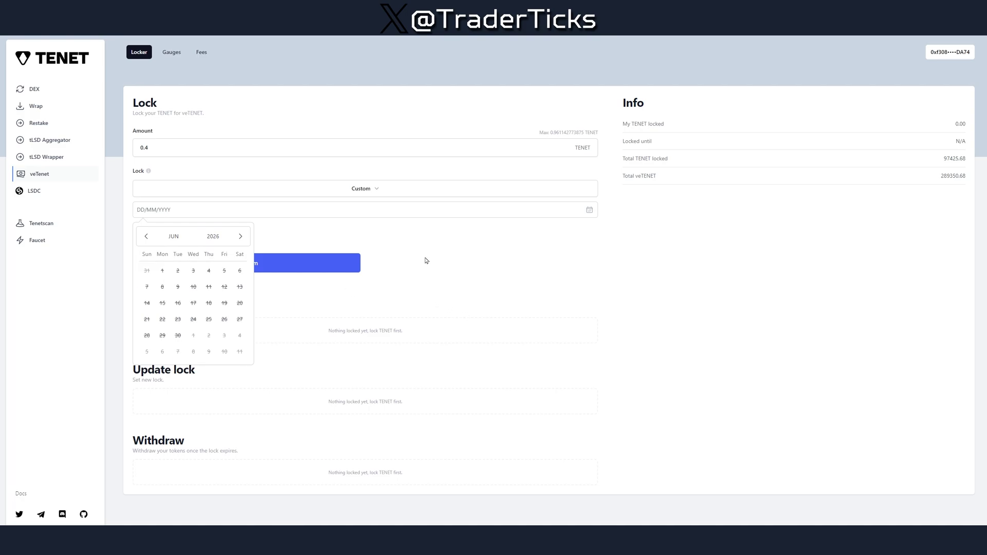
{"action": "left_click", "coordinate": [331, 240]}
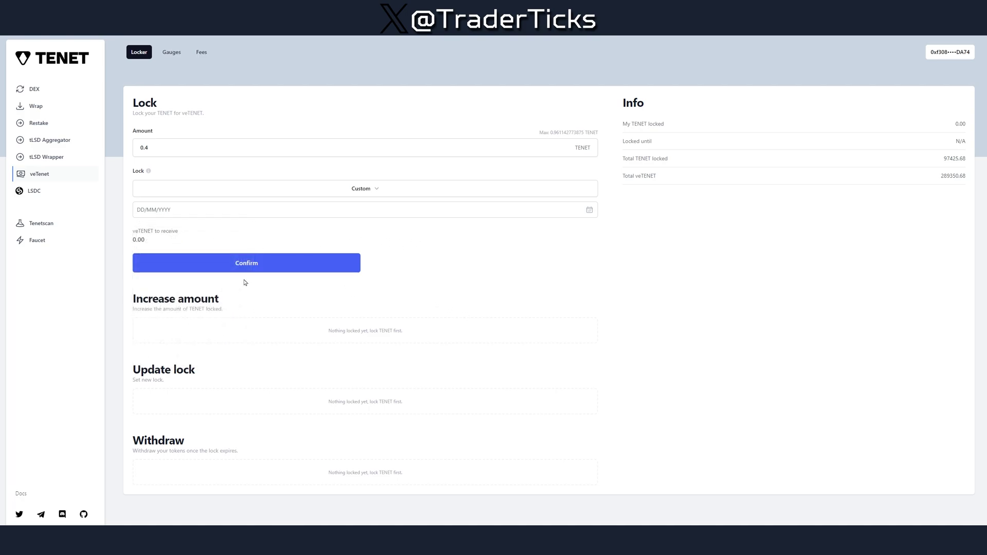
Set the lock duration to 2 years and approve the 0.4 TENET lock in the wallet
{"action": "left_click", "coordinate": [377, 195]}
{"action": "left_click", "coordinate": [177, 278]}
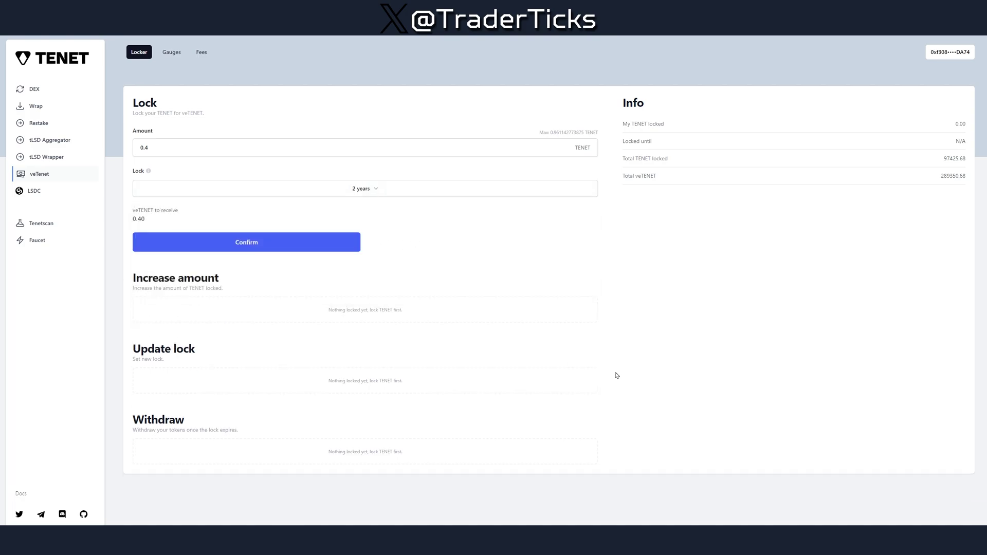
{"action": "left_click", "coordinate": [261, 249]}
{"action": "left_click", "coordinate": [961, 223]}
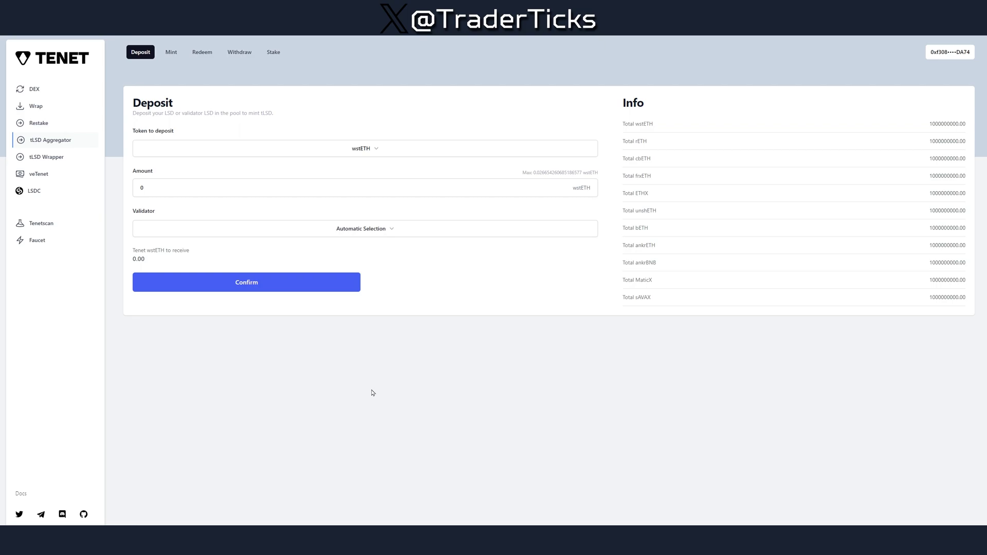
{"action": "left_click", "coordinate": [365, 148]}
Deposit 0.01 wstETH to the tLSD Aggregator with Automatic Selection, approving the wstETH spending cap
{"action": "left_click", "coordinate": [155, 172]}
{"action": "double_click", "coordinate": [185, 187]}
{"action": "type", "text": "0.01"}
{"action": "left_click", "coordinate": [378, 230]}
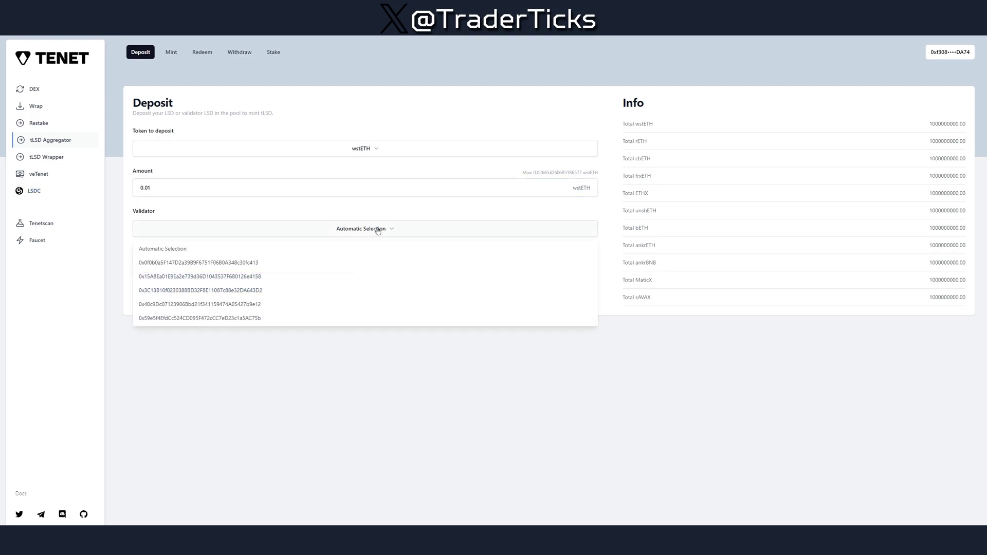
{"action": "left_click", "coordinate": [358, 229]}
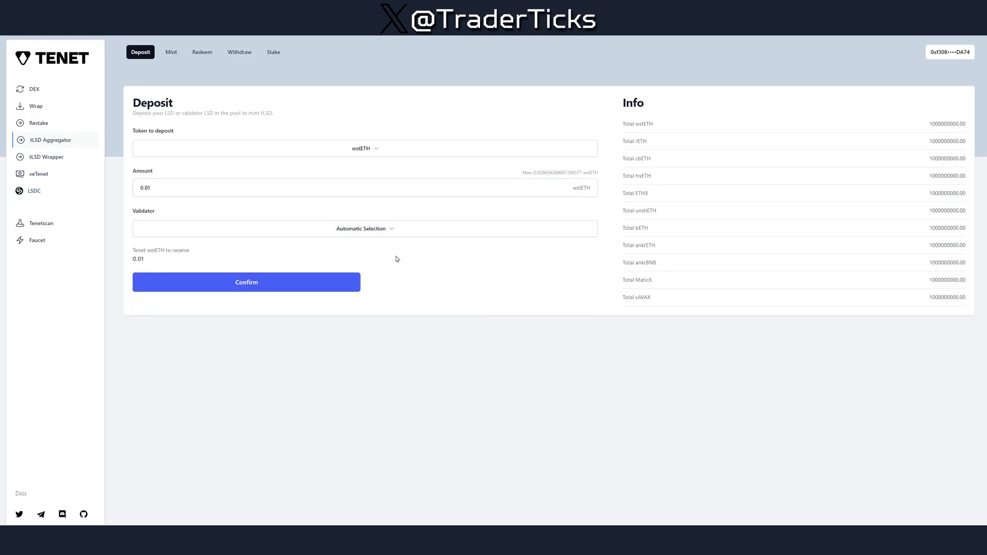
{"action": "left_click", "coordinate": [250, 285]}
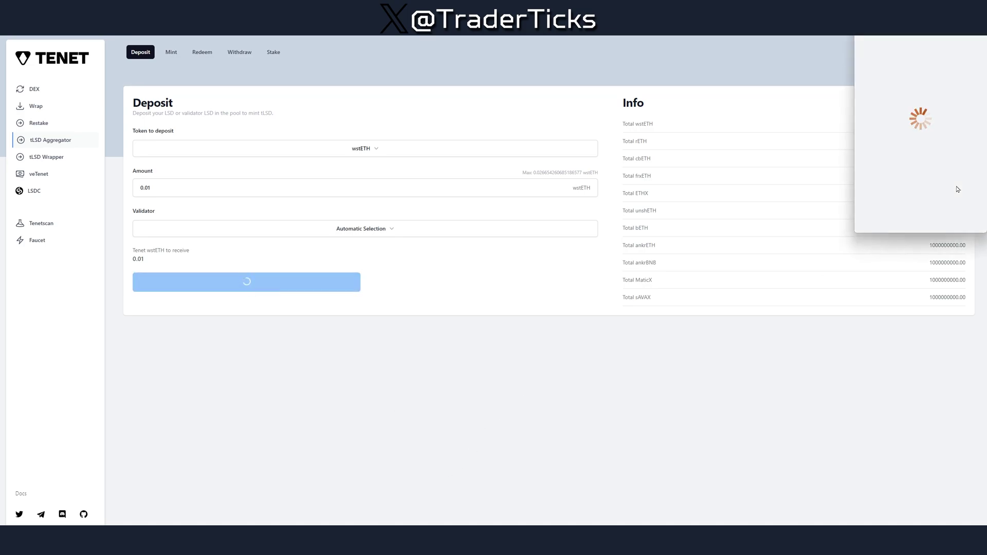
{"action": "scroll", "coordinate": [951, 185], "scroll_direction": "down", "scroll_amount": 2}
{"action": "left_click", "coordinate": [944, 216]}
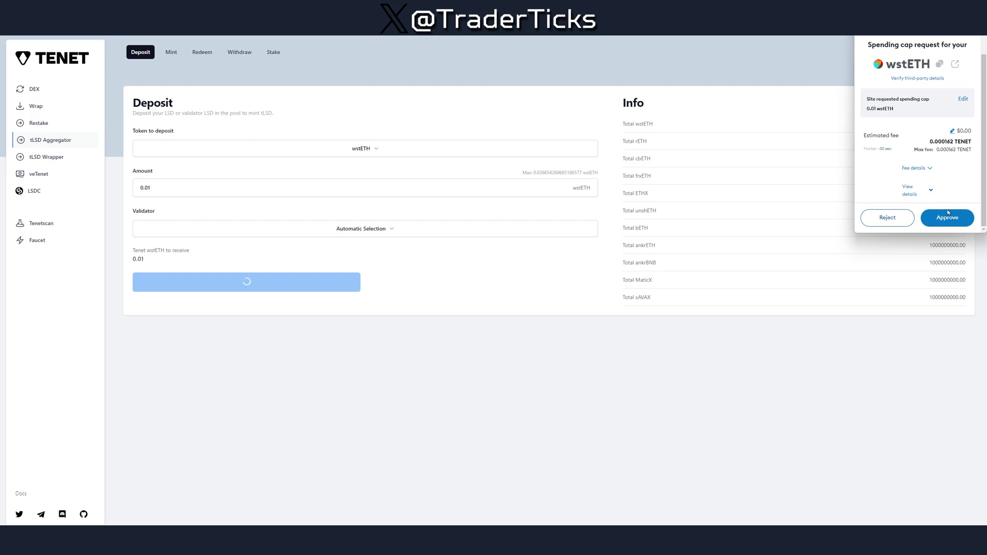
{"action": "left_click", "coordinate": [951, 218]}
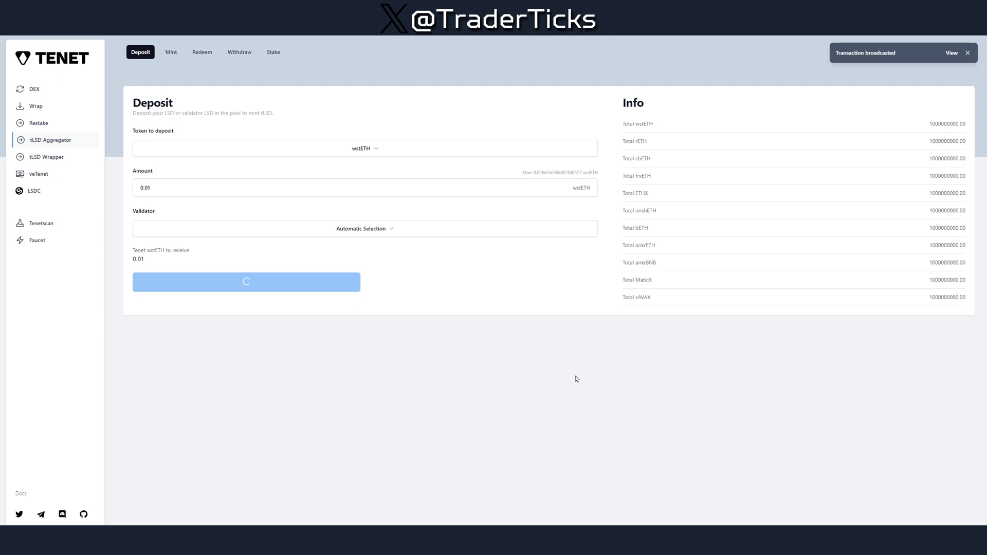
{"action": "left_click", "coordinate": [40, 157]}
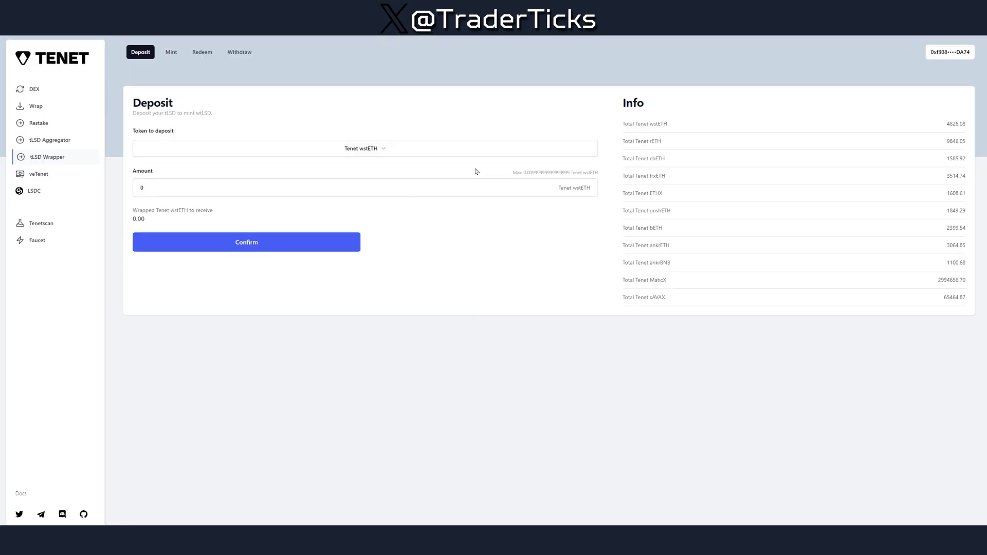
Open a wtWSTETH CLIP from the LSDC overview and enter a 490 LSDC debt
{"action": "left_click", "coordinate": [41, 191]}
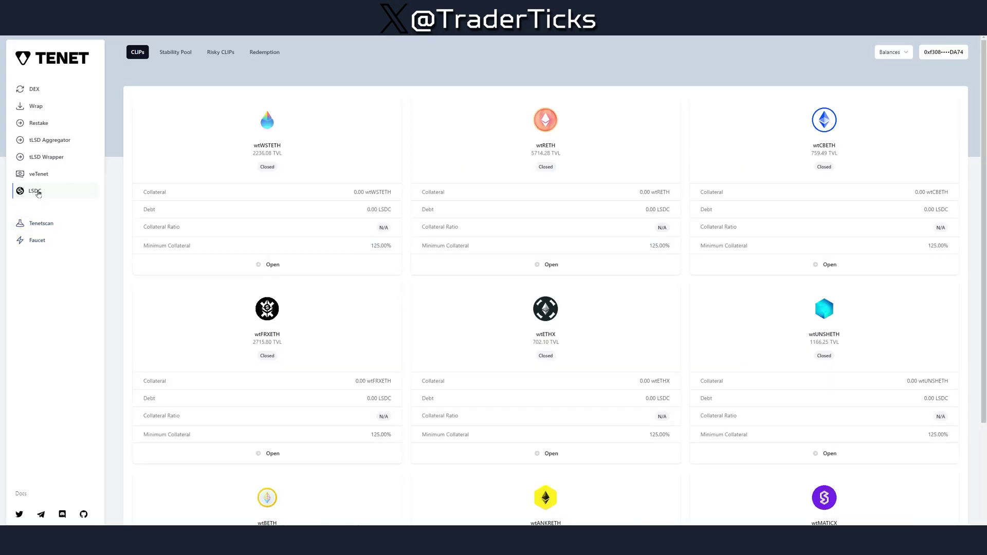
{"action": "left_click", "coordinate": [272, 266]}
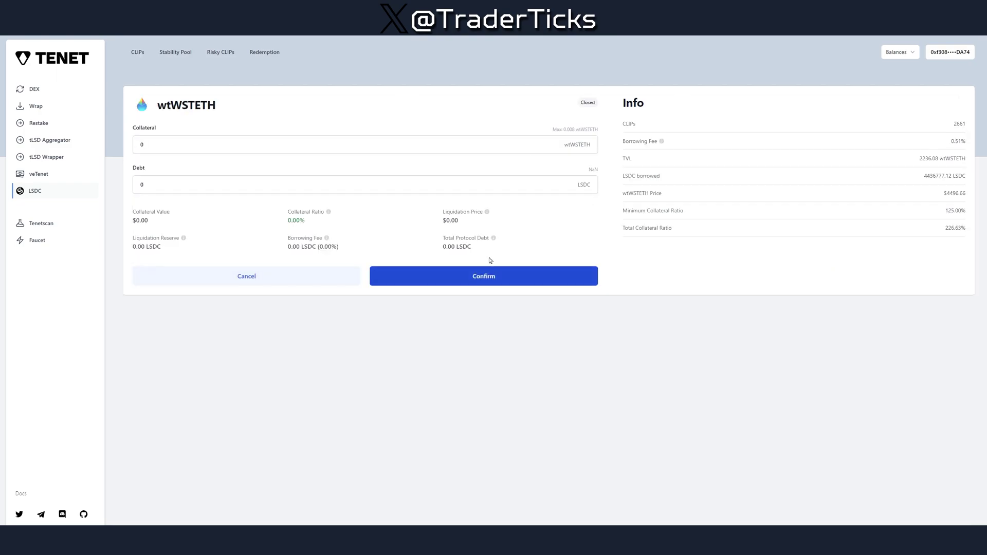
{"action": "left_click", "coordinate": [449, 145]}
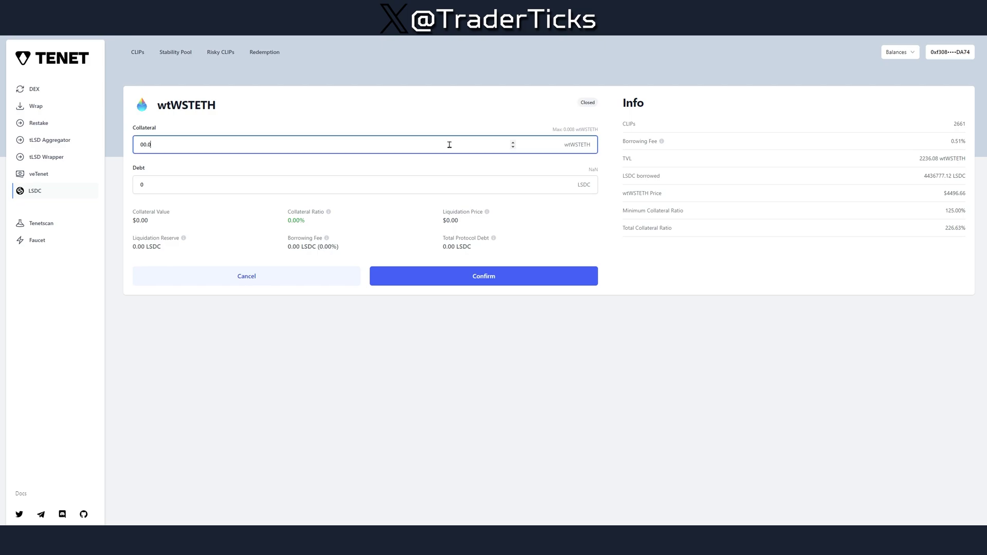
{"action": "key", "text": "BackSpace"}
{"action": "key", "text": "BackSpace"}
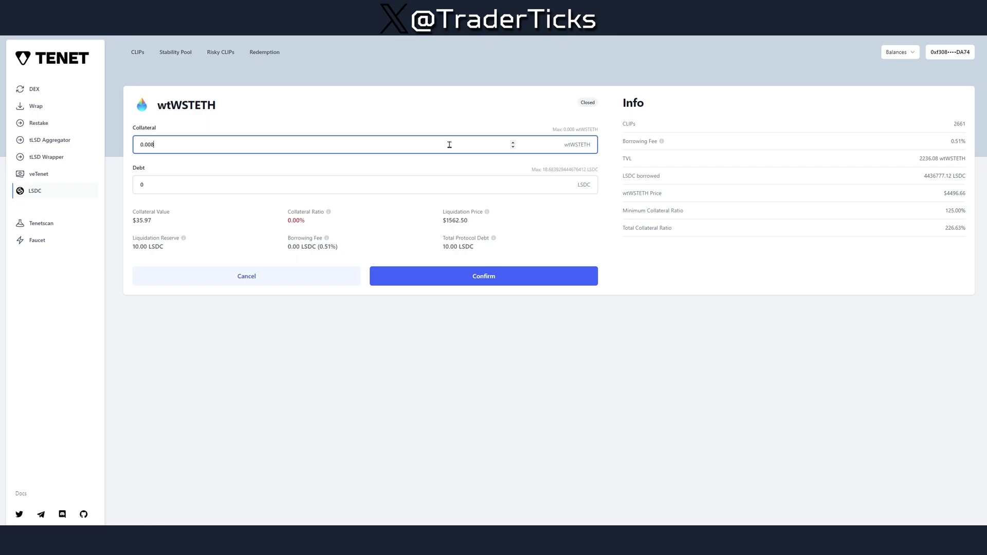
{"action": "left_click", "coordinate": [178, 184]}
{"action": "left_click_drag", "start_coordinate": [195, 185], "coordinate": [113, 187]}
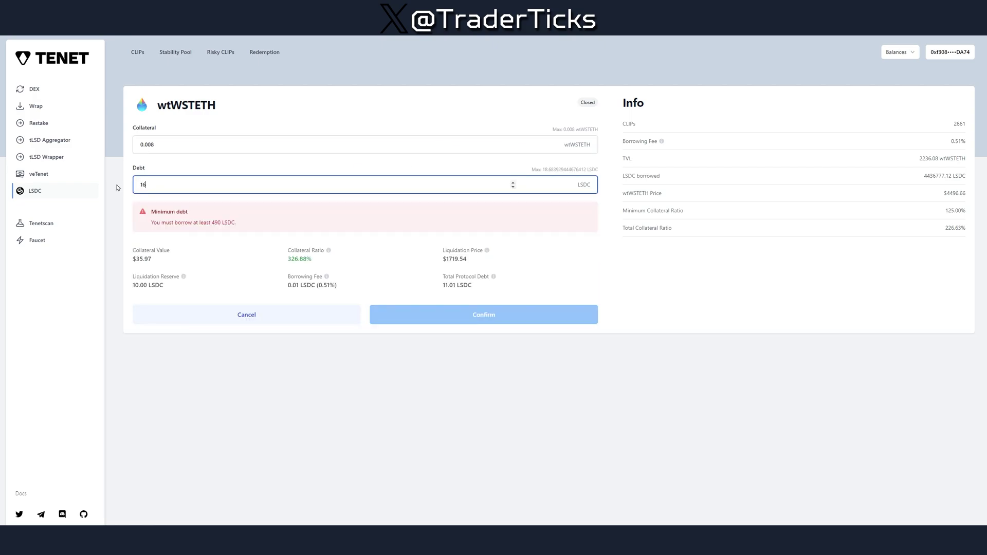
{"action": "key", "text": "BackSpace"}
{"action": "key", "text": "BackSpace"}
{"action": "type", "text": "49"}
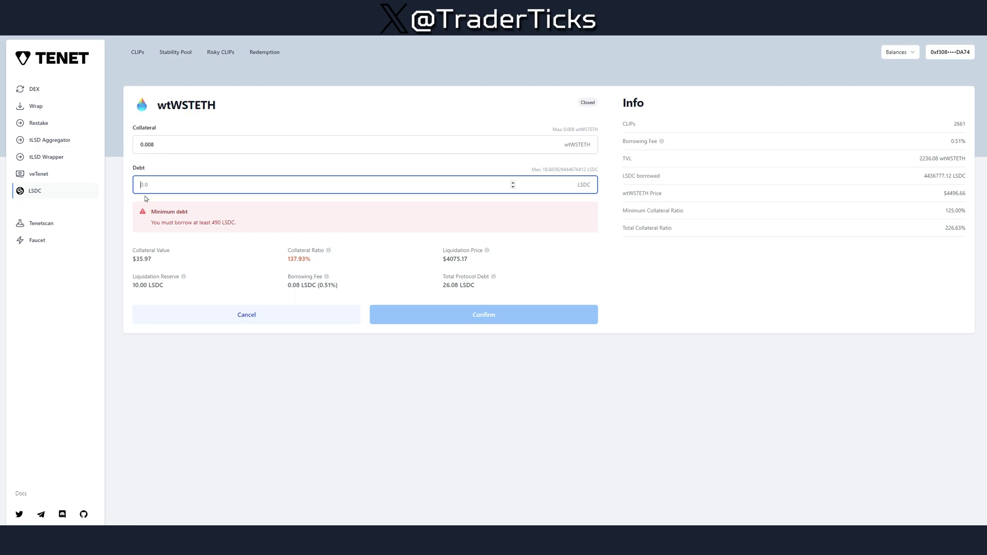
{"action": "type", "text": "0"}
{"action": "left_click", "coordinate": [645, 302]}
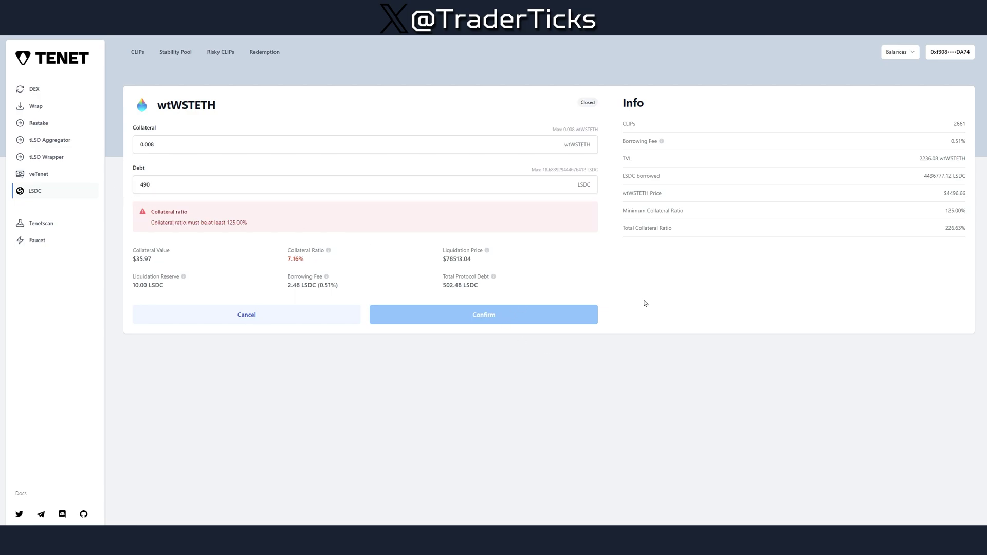
Lower the CLIP debt to 18, then 15 LSDC
{"action": "double_click", "coordinate": [208, 186]}
{"action": "type", "text": "18"}
{"action": "key", "text": "Tab"}
{"action": "double_click", "coordinate": [136, 184]}
{"action": "key", "text": "BackSpace"}
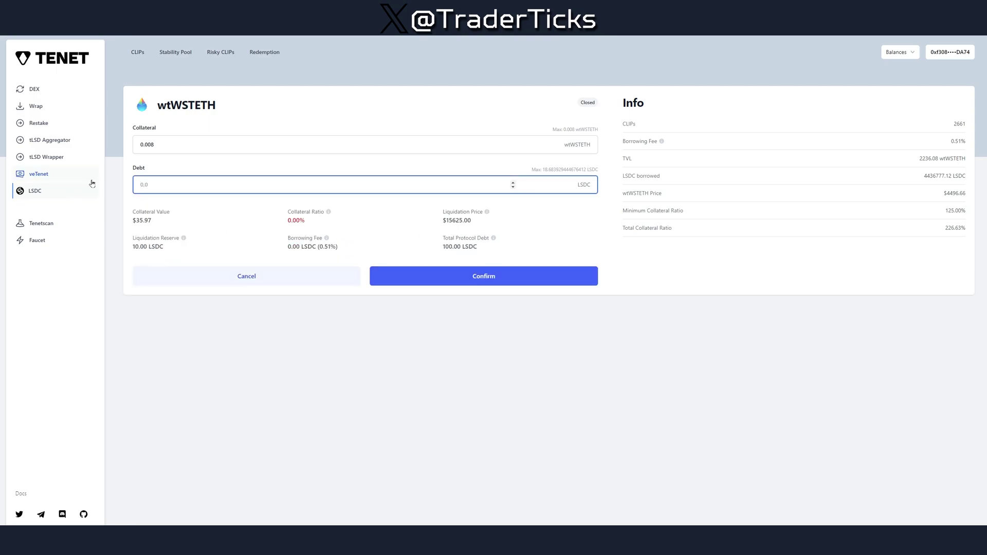
{"action": "type", "text": "15"}
{"action": "left_click", "coordinate": [399, 313]}
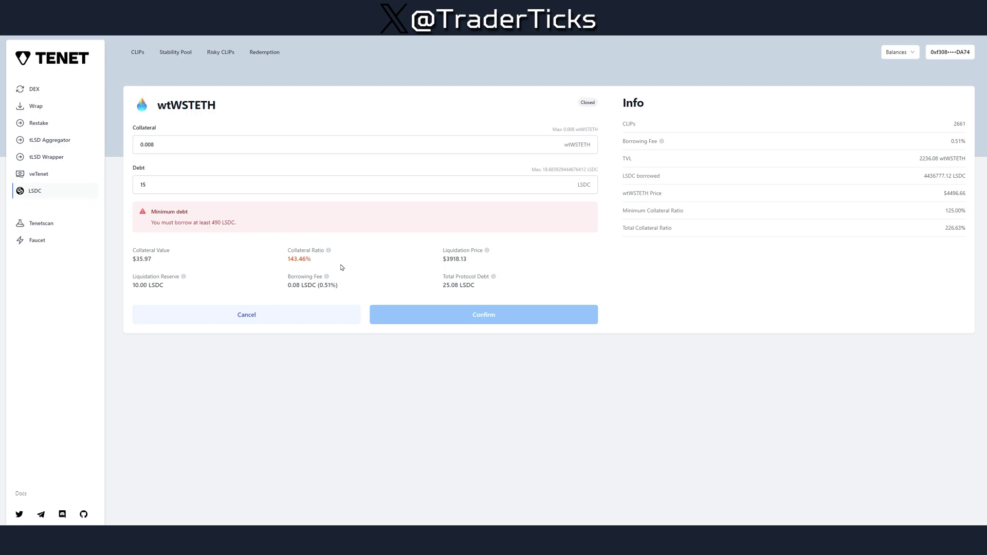
Change the CLIP collateral from 0.008 to 0.80, then go to the LSDC Stability Pool
{"action": "double_click", "coordinate": [147, 144]}
{"action": "type", "text": "0.80"}
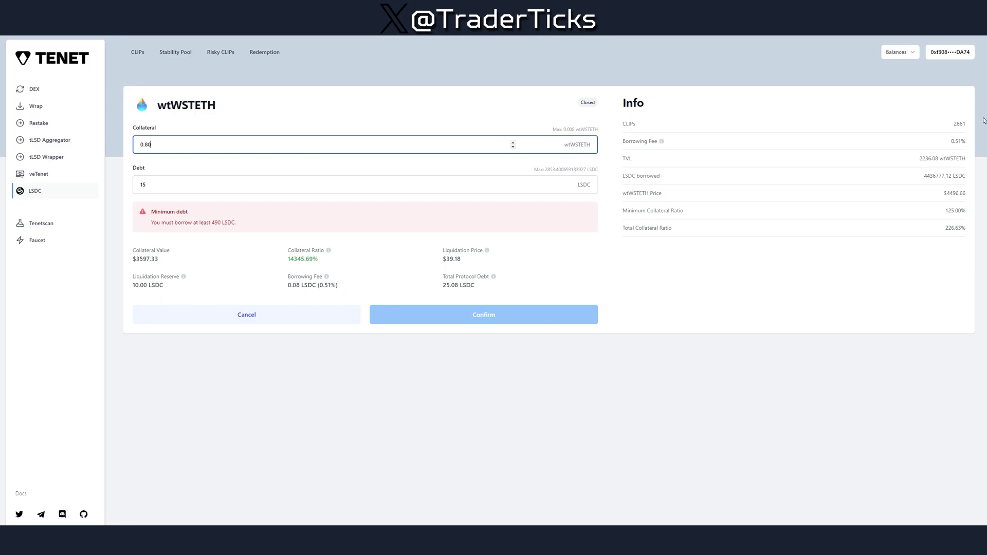
{"action": "key", "text": "Tab"}
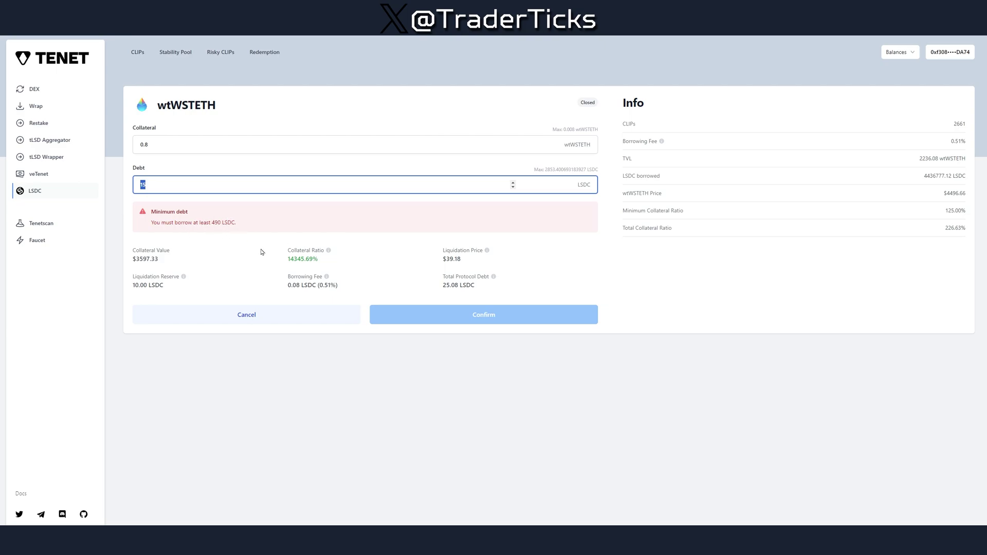
{"action": "left_click", "coordinate": [168, 52]}
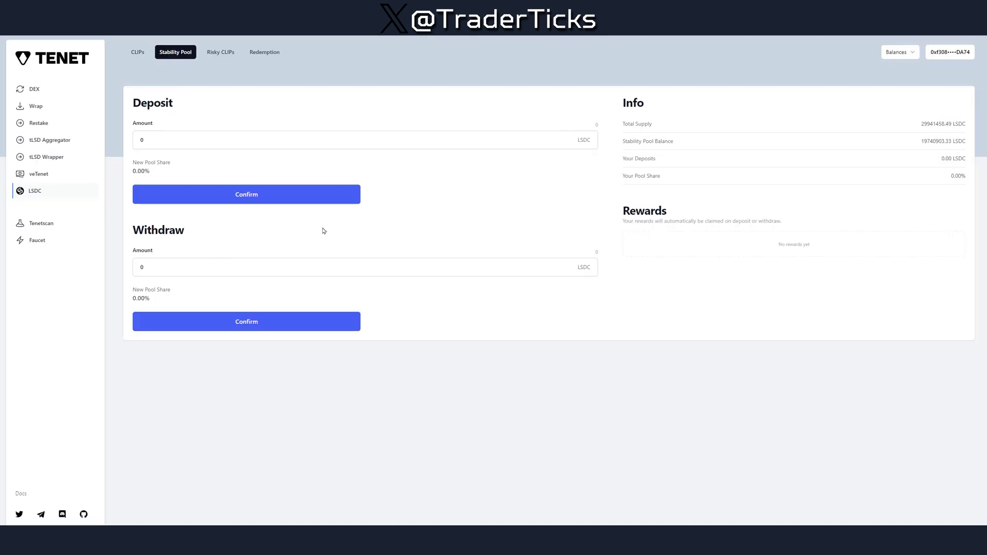
{"action": "double_click", "coordinate": [207, 140]}
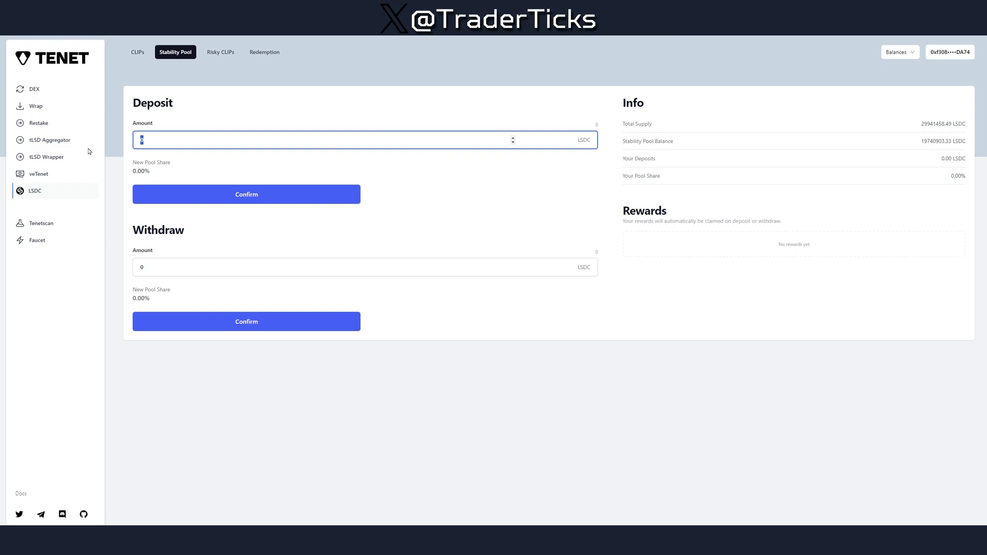
Enter 500 LSDC as the Stability Pool deposit amount
{"action": "type", "text": "500"}
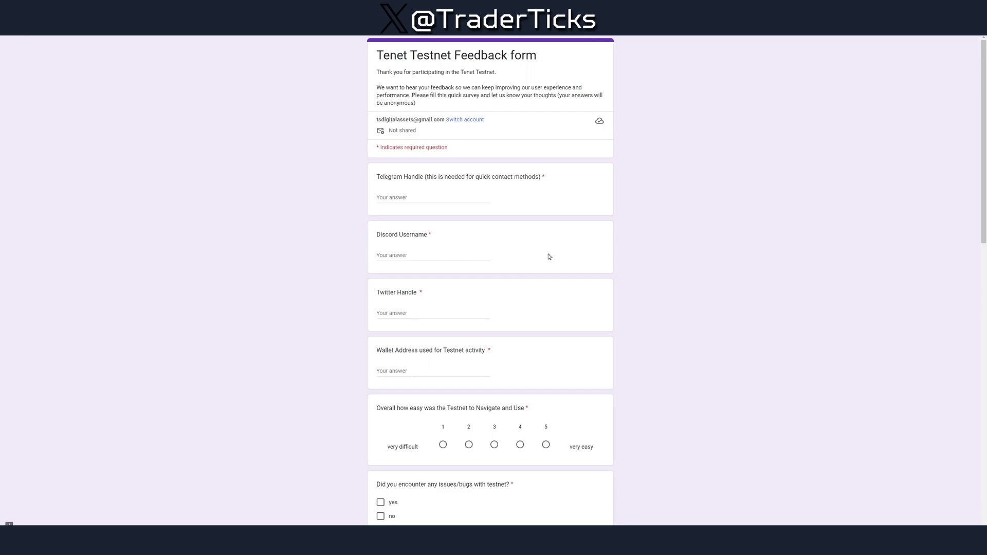
Scroll down through the feedback form and back up to look it over
{"action": "scroll", "coordinate": [539, 287], "scroll_direction": "down", "scroll_amount": 10}
{"action": "scroll", "coordinate": [550, 297], "scroll_direction": "up", "scroll_amount": 10}
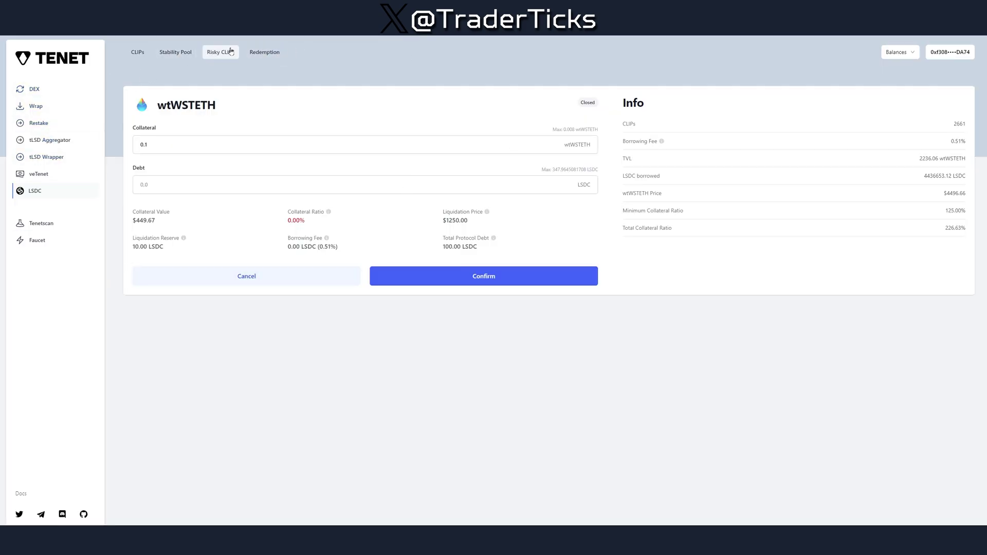
Check the CLIPs at risk of liquidation, then bring up the wtWSTETH Redemption form with its 2% fee
{"action": "left_click", "coordinate": [230, 51]}
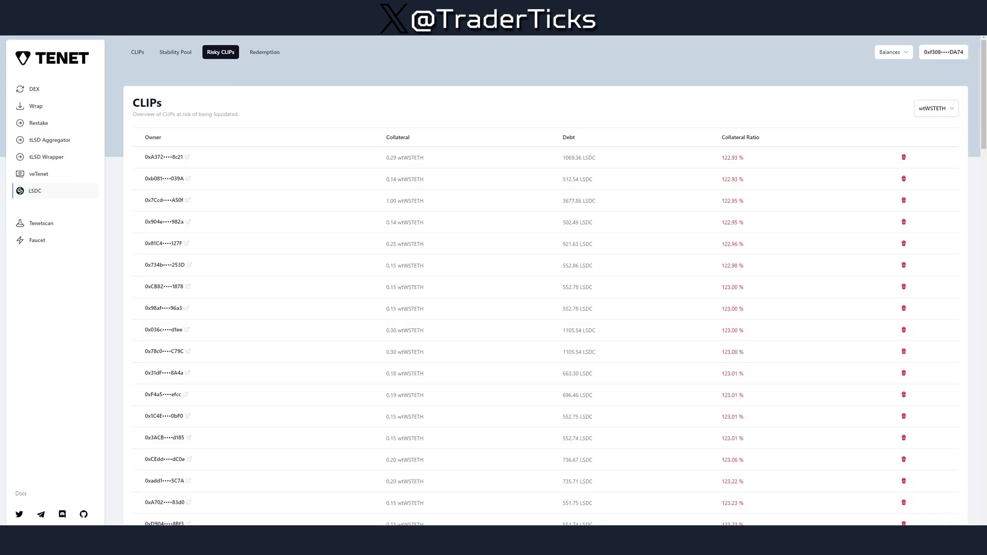
{"action": "left_click", "coordinate": [264, 52]}
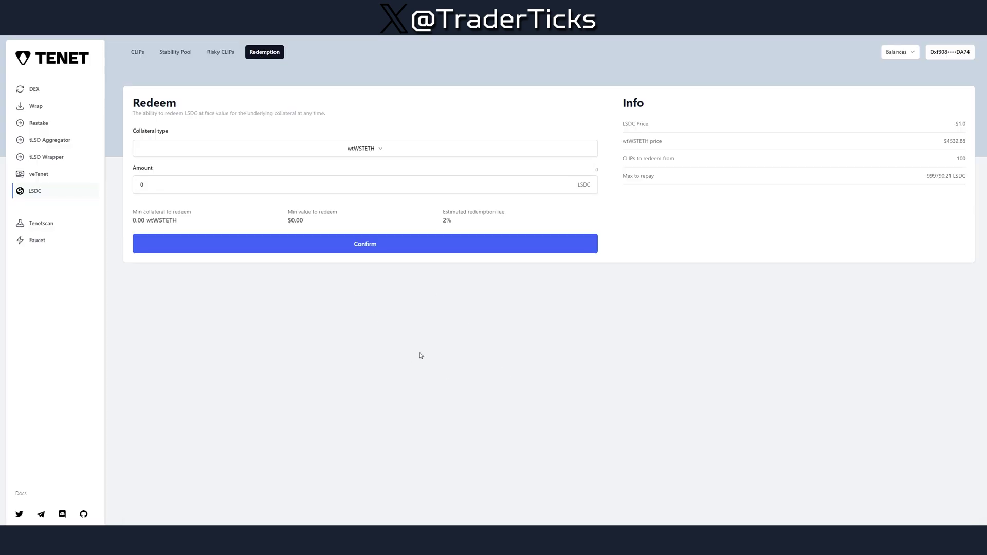